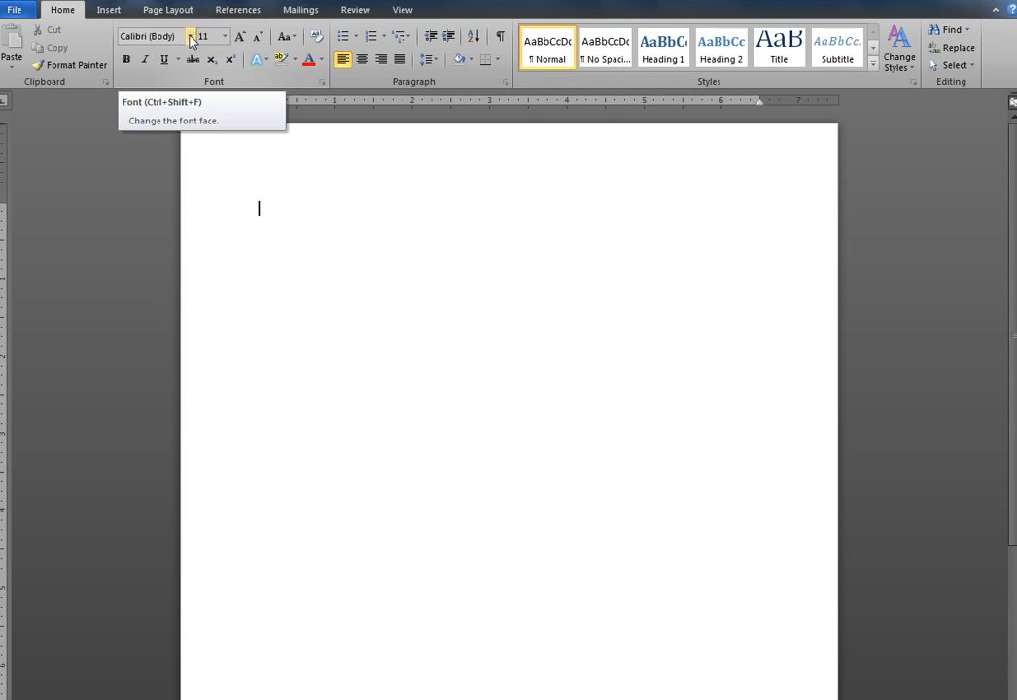
Set the document's font to Times New Roman at size 12
click(190, 37)
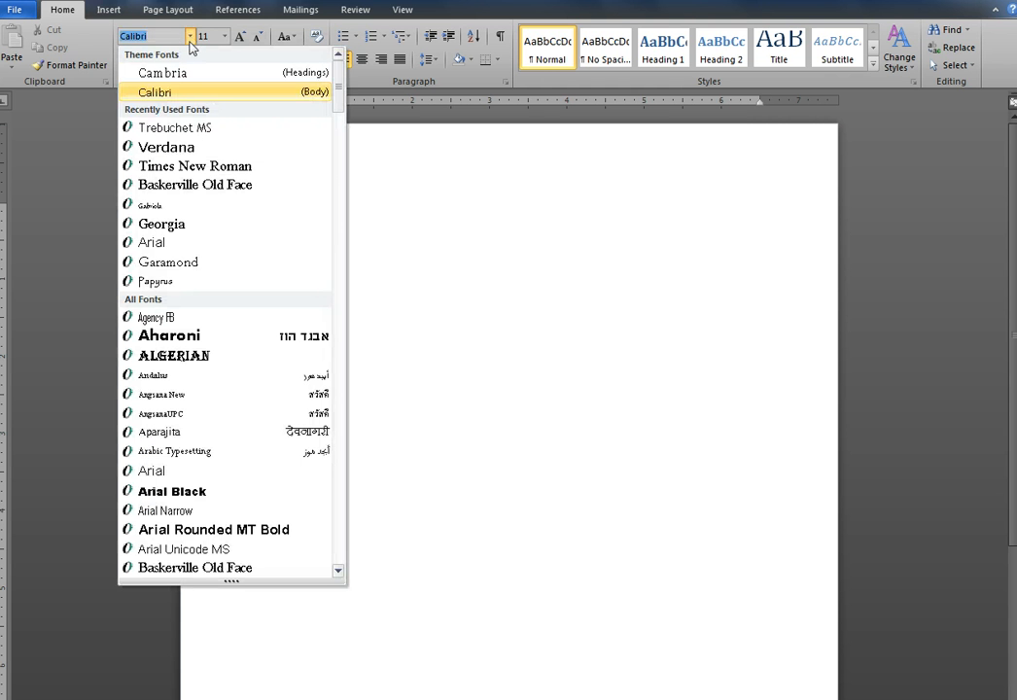
click(192, 170)
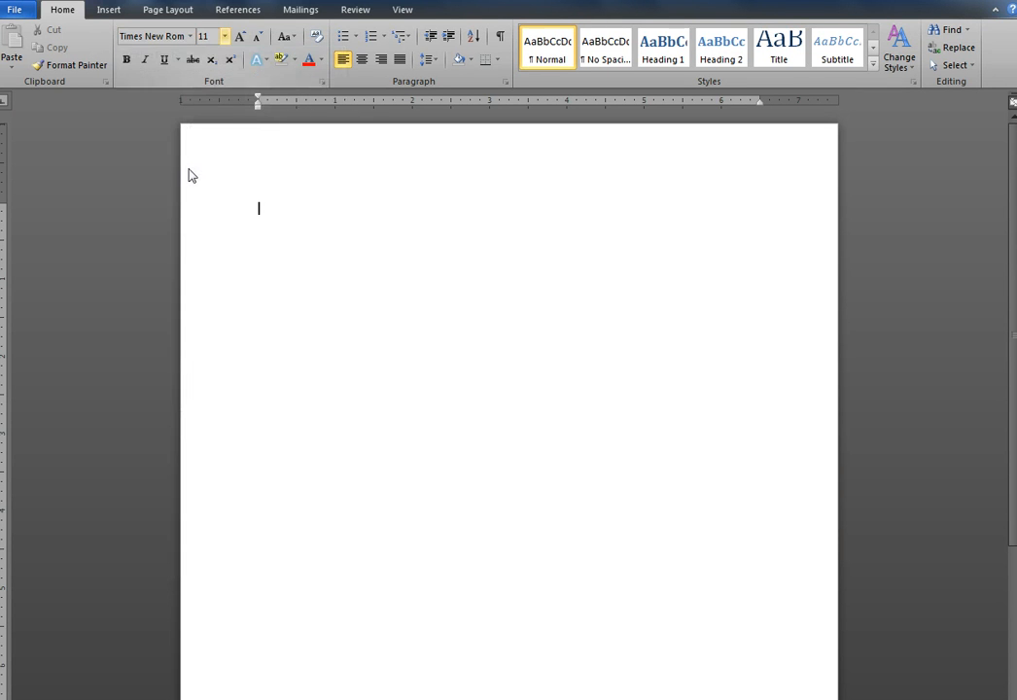
click(225, 36)
click(209, 104)
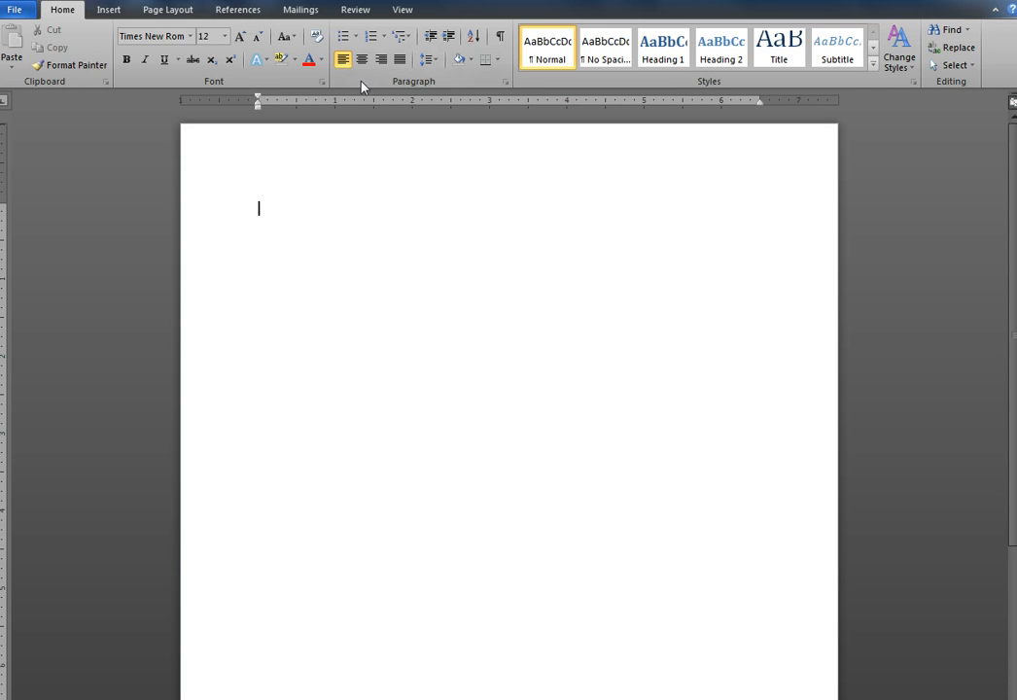
Set the paragraph spacing after to 0 pt and the line spacing to Double
click(504, 86)
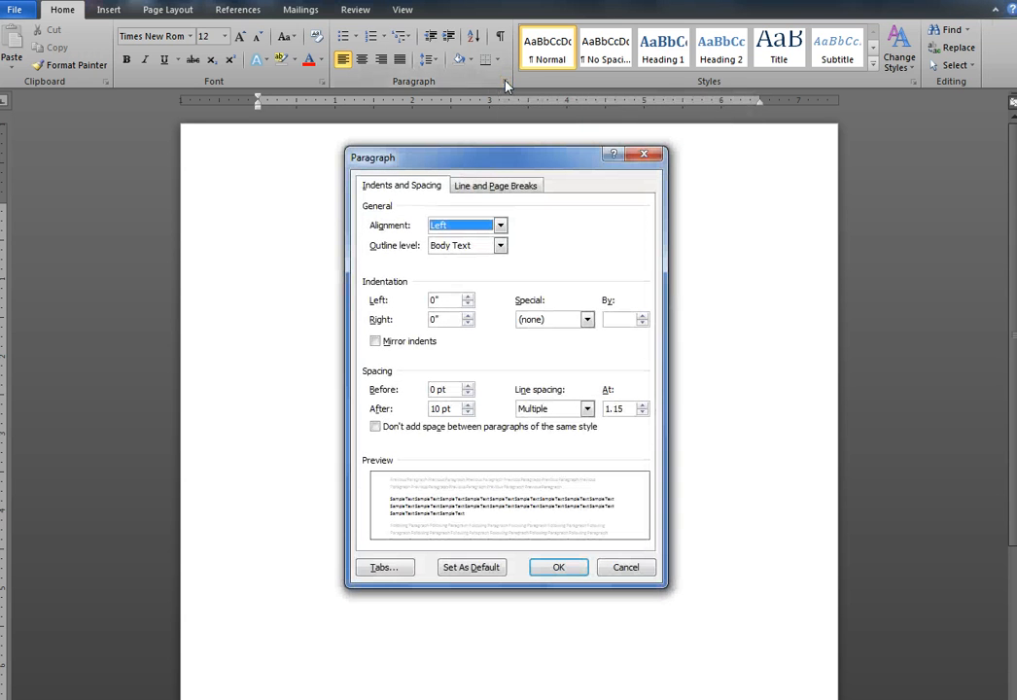
click(468, 412)
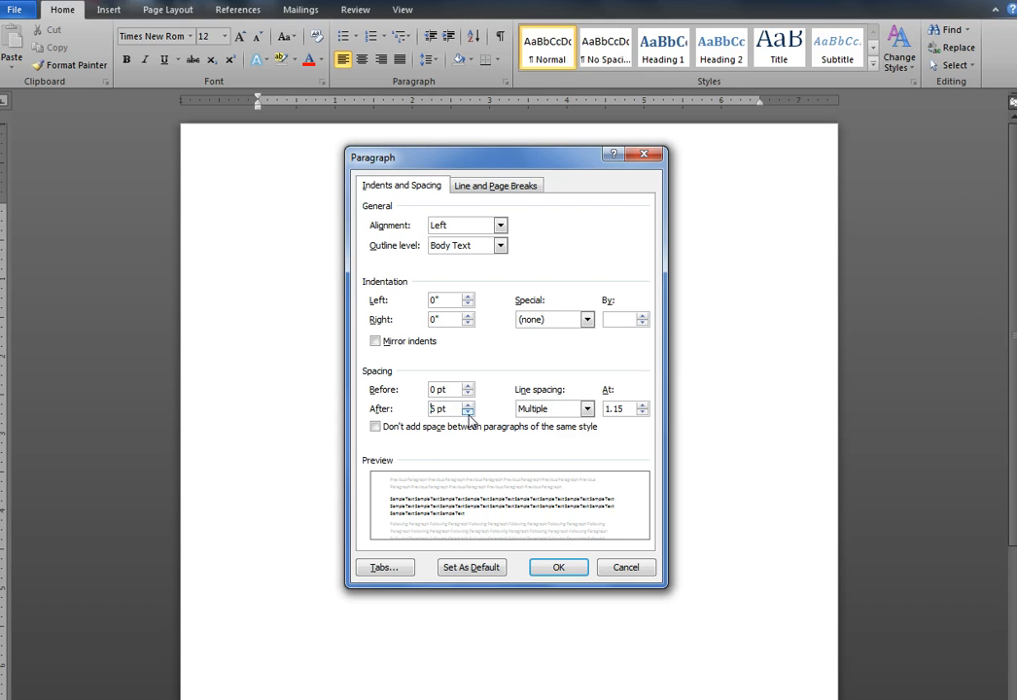
click(468, 412)
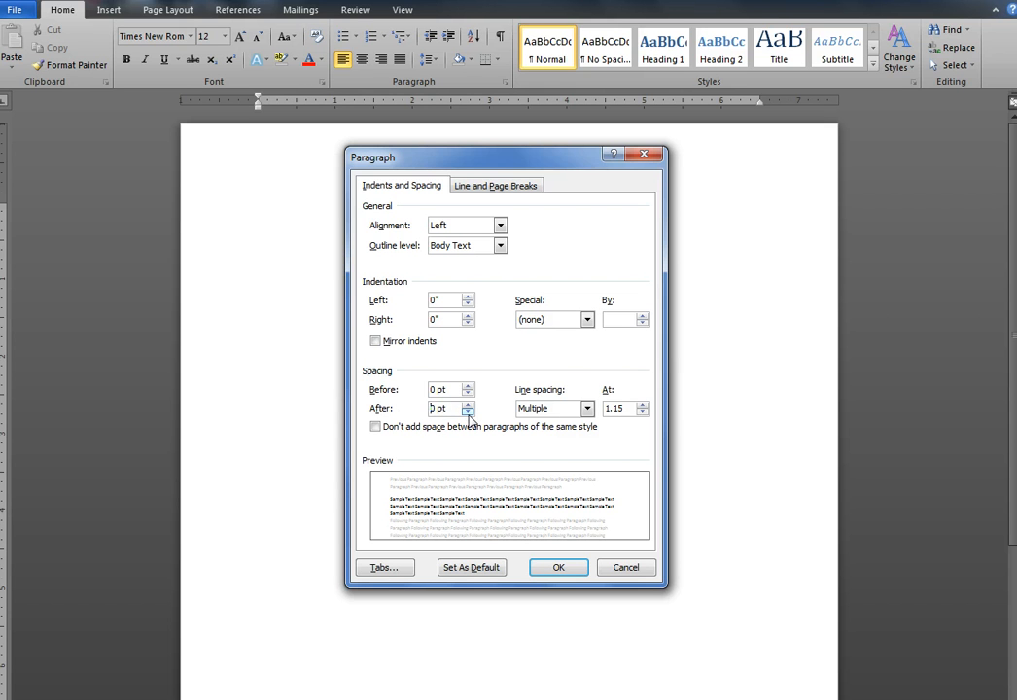
click(587, 410)
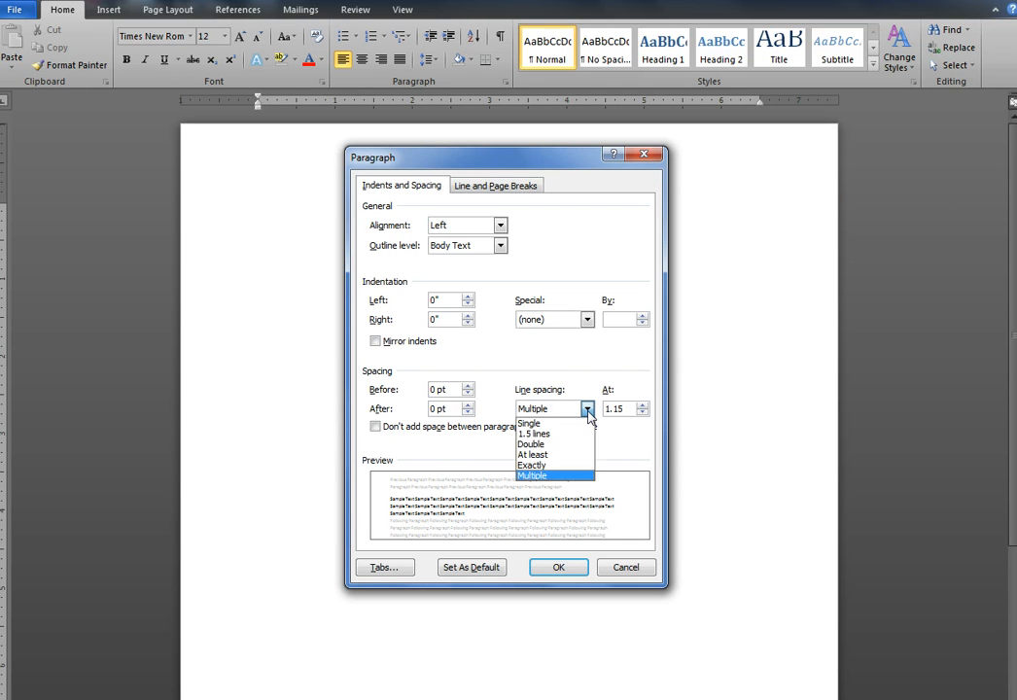
click(541, 444)
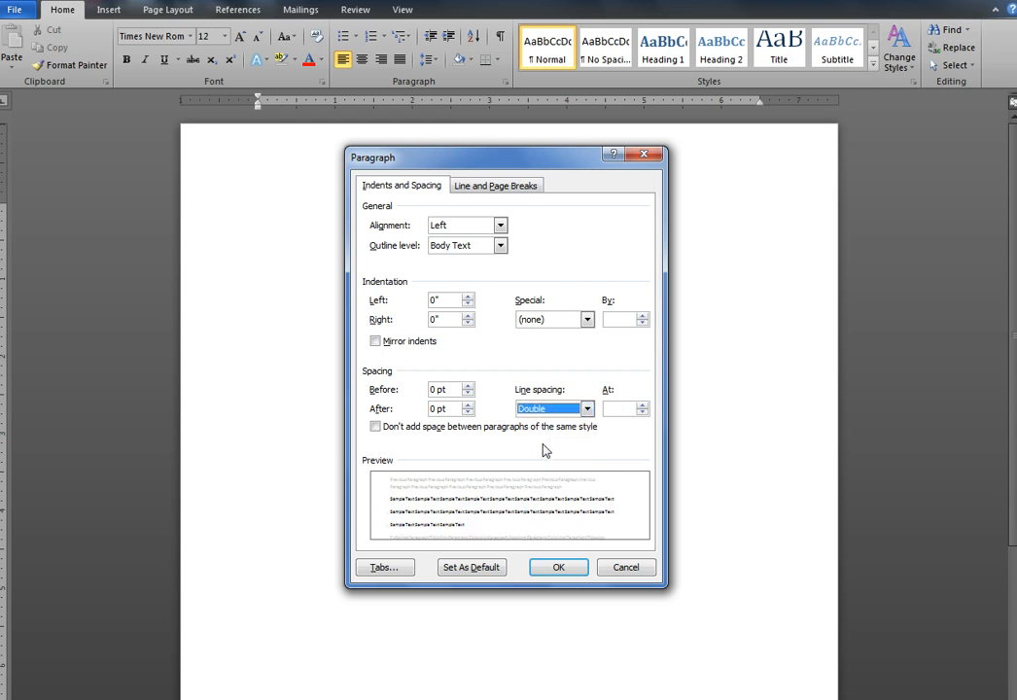
click(568, 569)
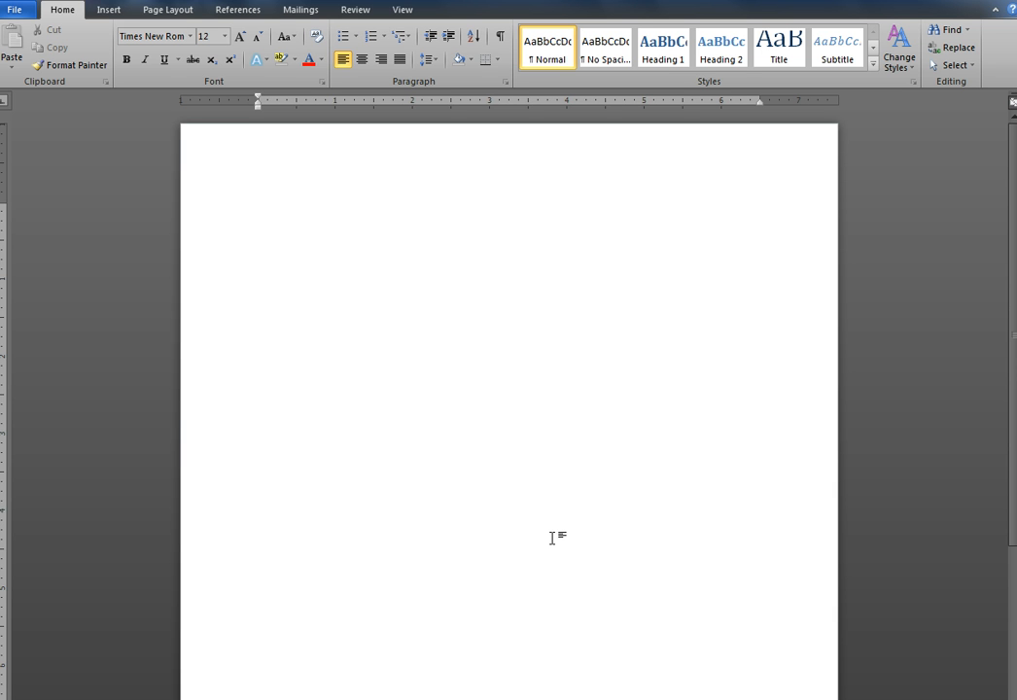
Enter the paper's heading on four lines: "Your Name", the instructor's name, "ENG101" and "20 December 2013"
text(Your Name)
key(Return)
text(Ms.Down)
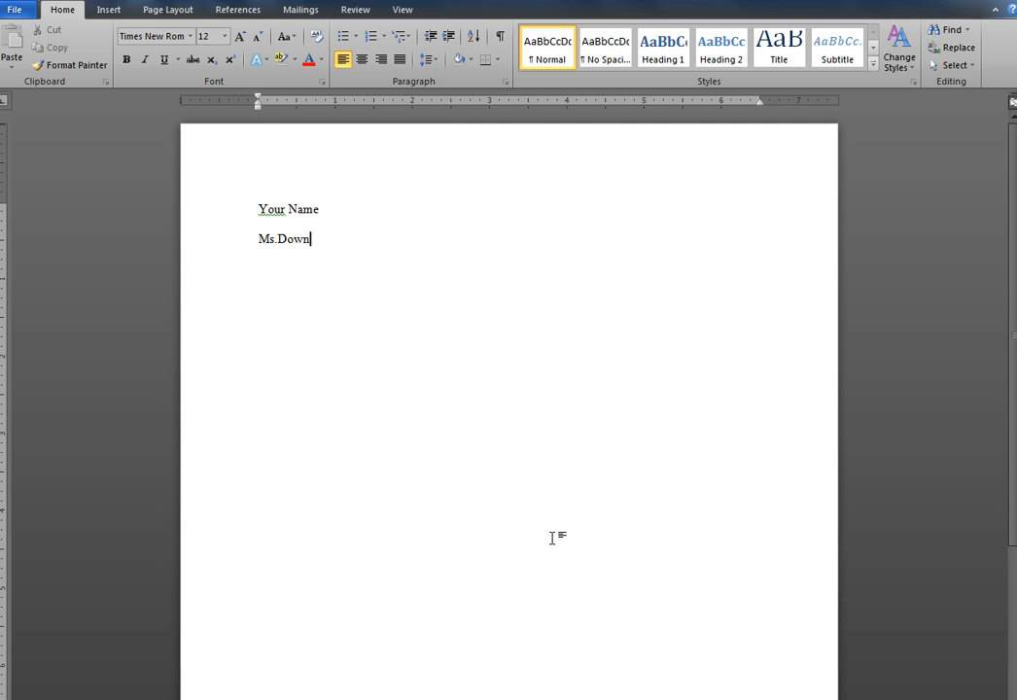
key(Return)
text(ENG101)
key(Return)
text(20)
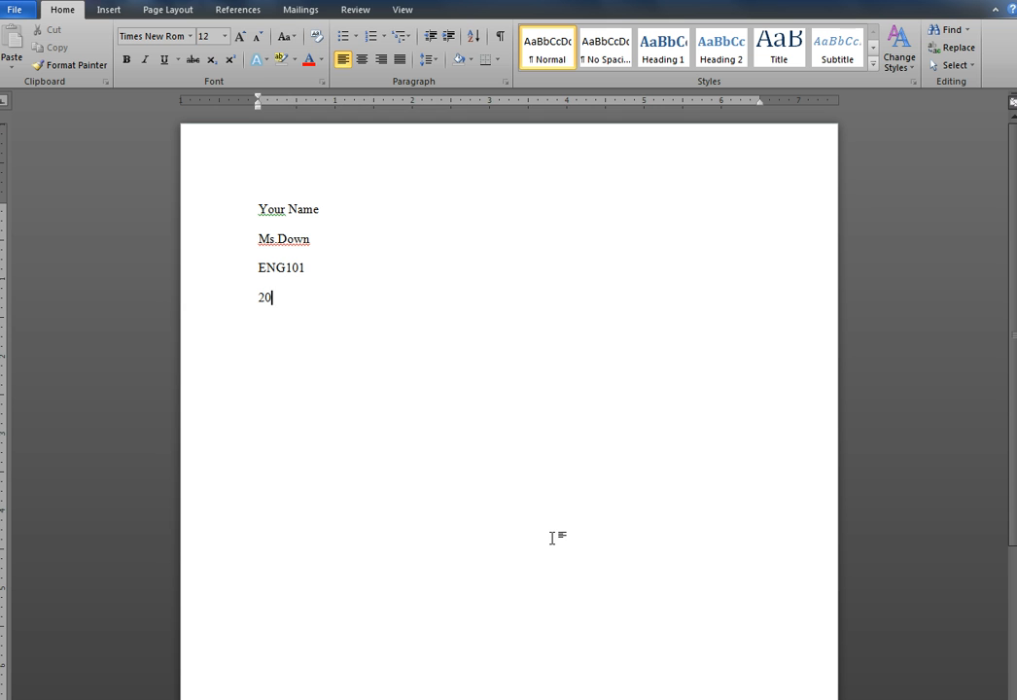
text( December )
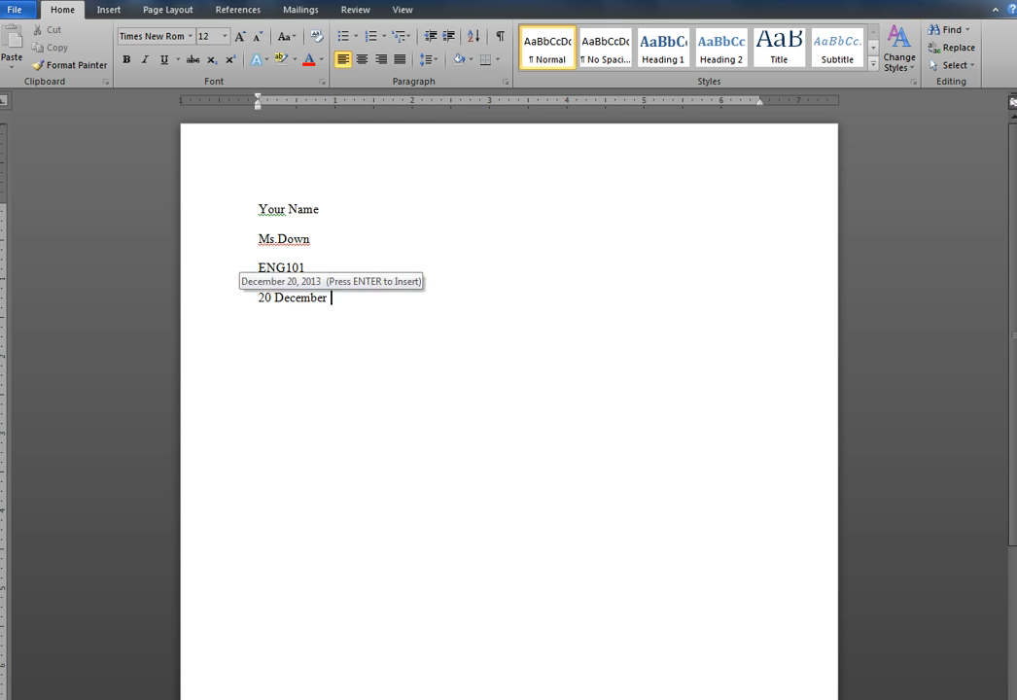
text(2013)
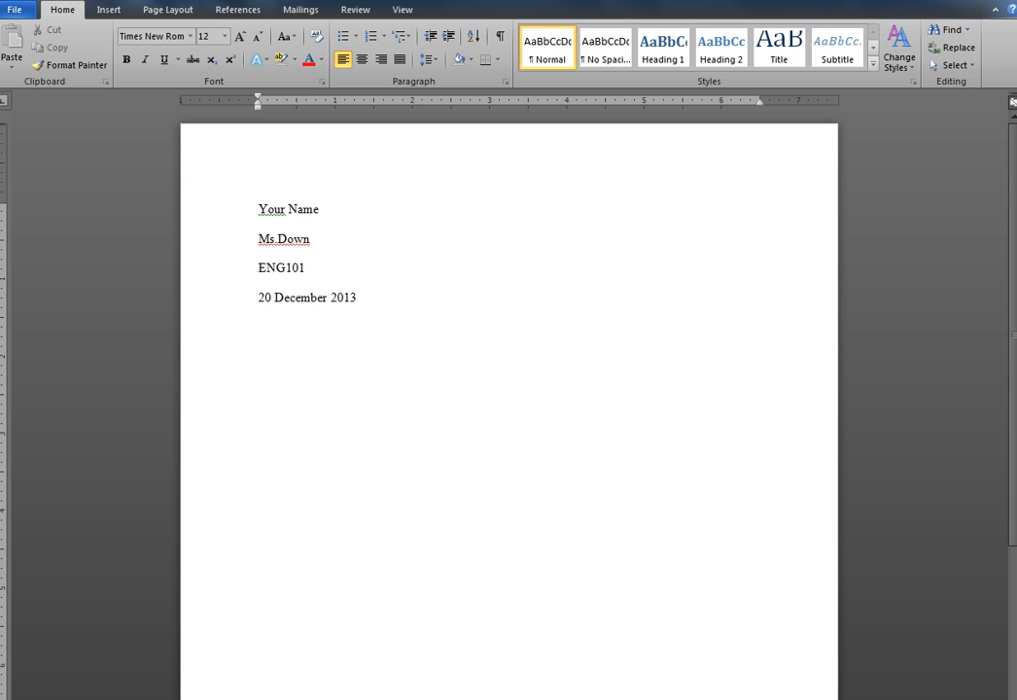
text(12/20/)
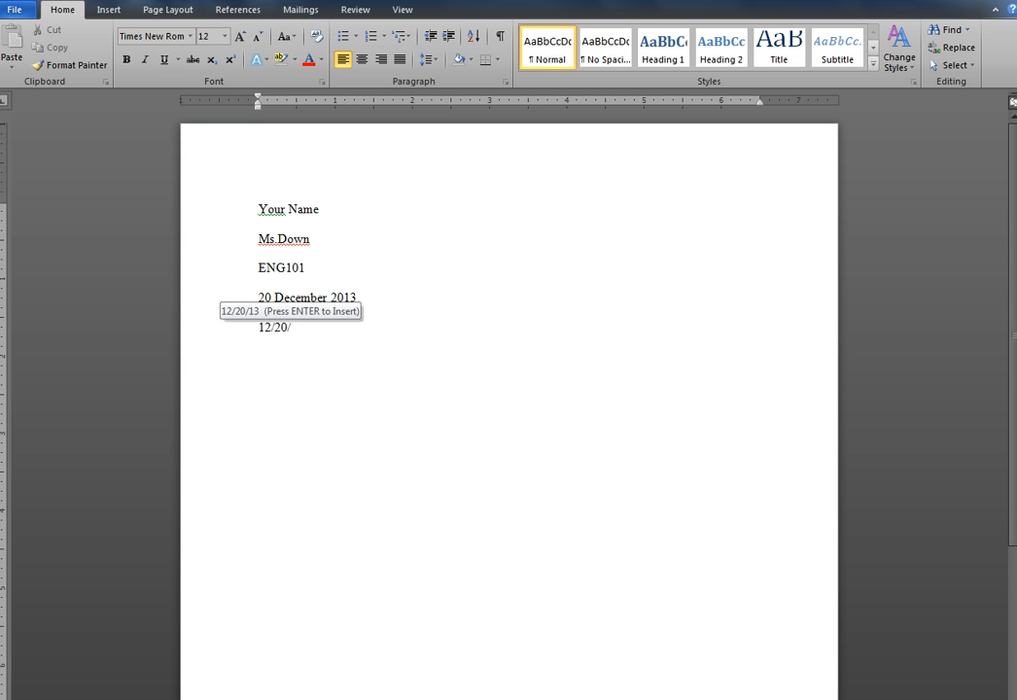
text(2013)
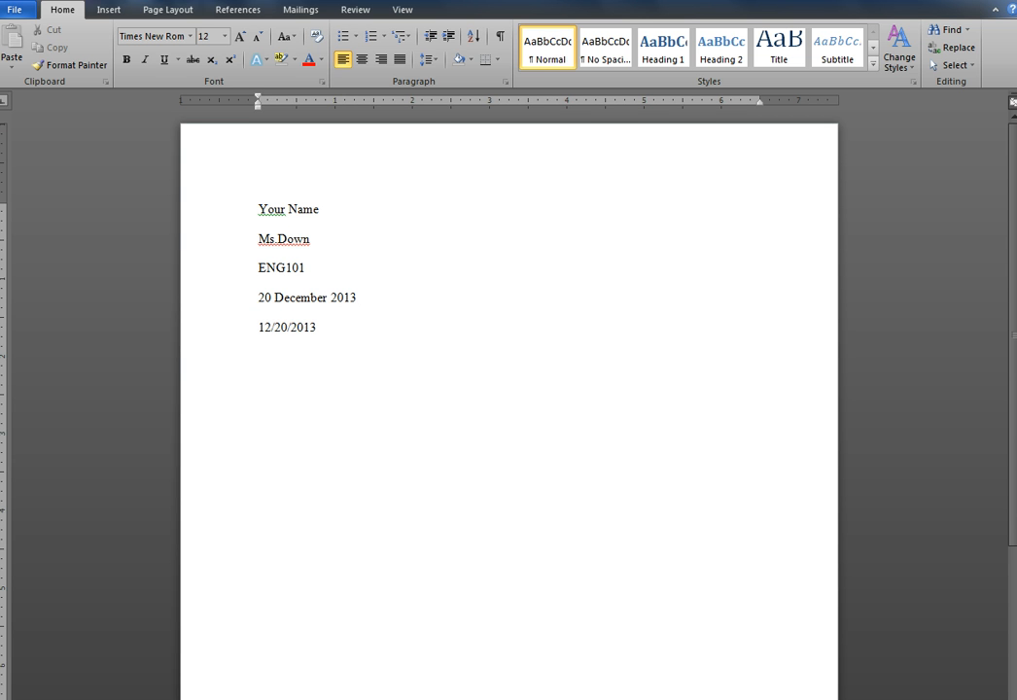
key(BackSpace)
key(BackSpace)
key(BackSpace)
key(BackSpace)
key(BackSpace)
key(BackSpace)
key(BackSpace)
key(BackSpace)
key(BackSpace)
key(BackSpace)
key(BackSpace)
Add a centred title reading "Your Cool Title Goes Here" on a new line below the date
key(Return)
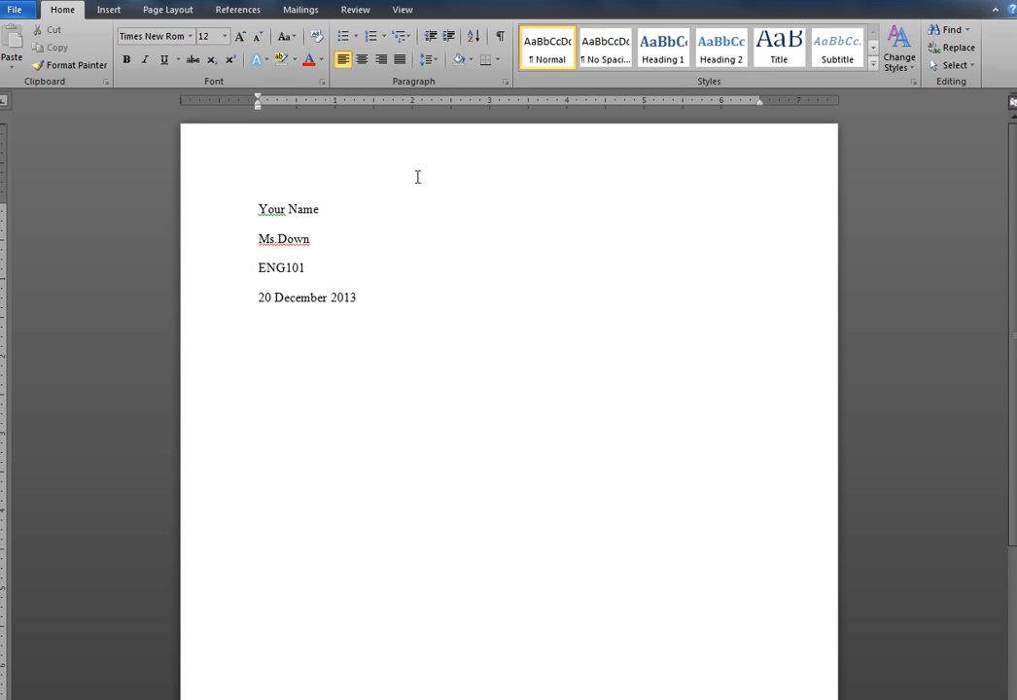
click(364, 61)
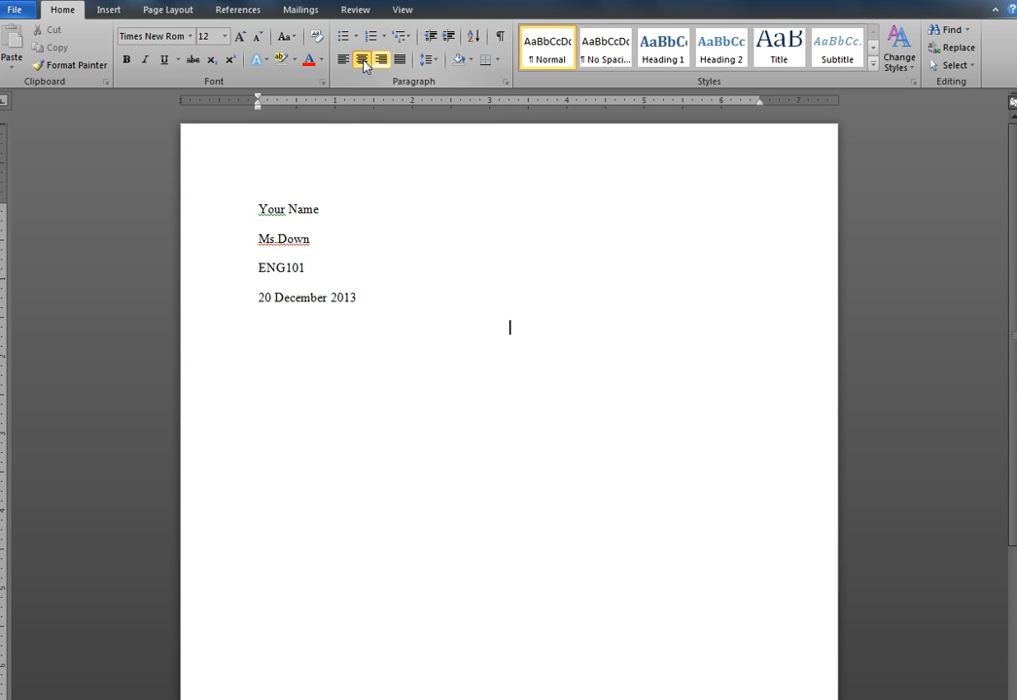
text(Your Cool Title Goes here)
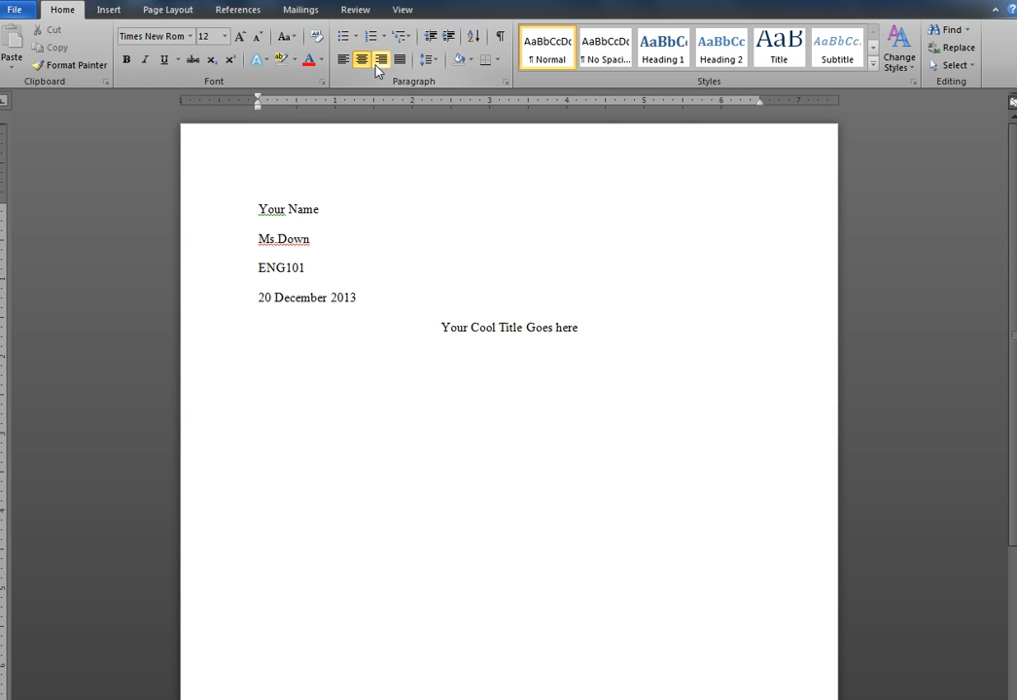
click(563, 331)
key(BackSpace)
text(H)
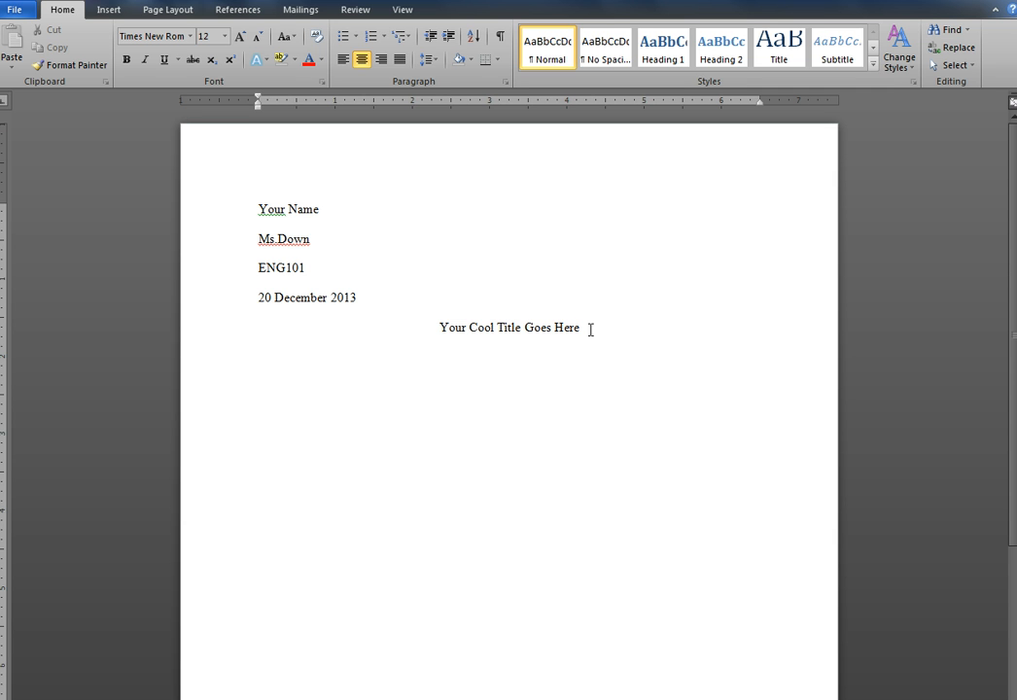
Below the title, start a left-aligned paragraph with an indented first line reading "Start typing your cool paper here."
key(Return)
click(343, 64)
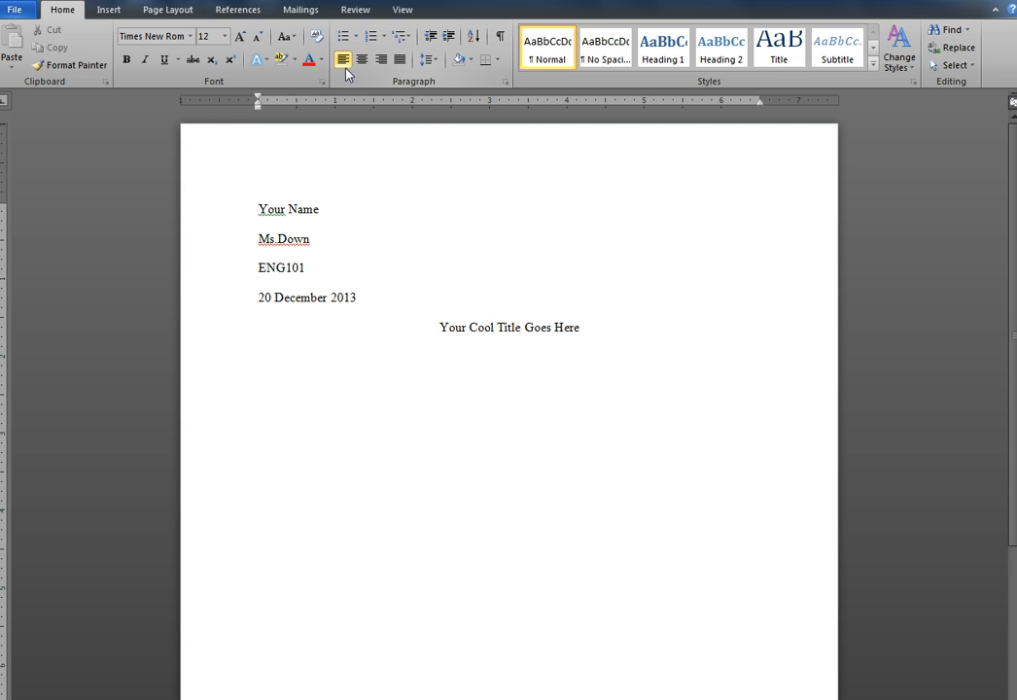
key(Tab)
text(Start typeiong you)
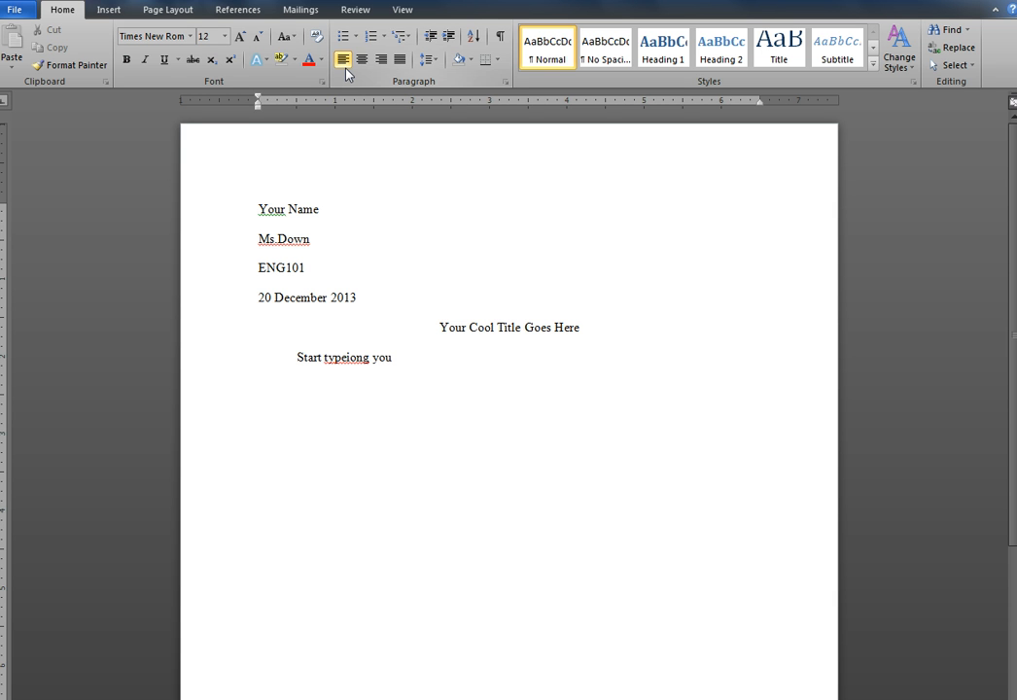
text(r cool paper here.)
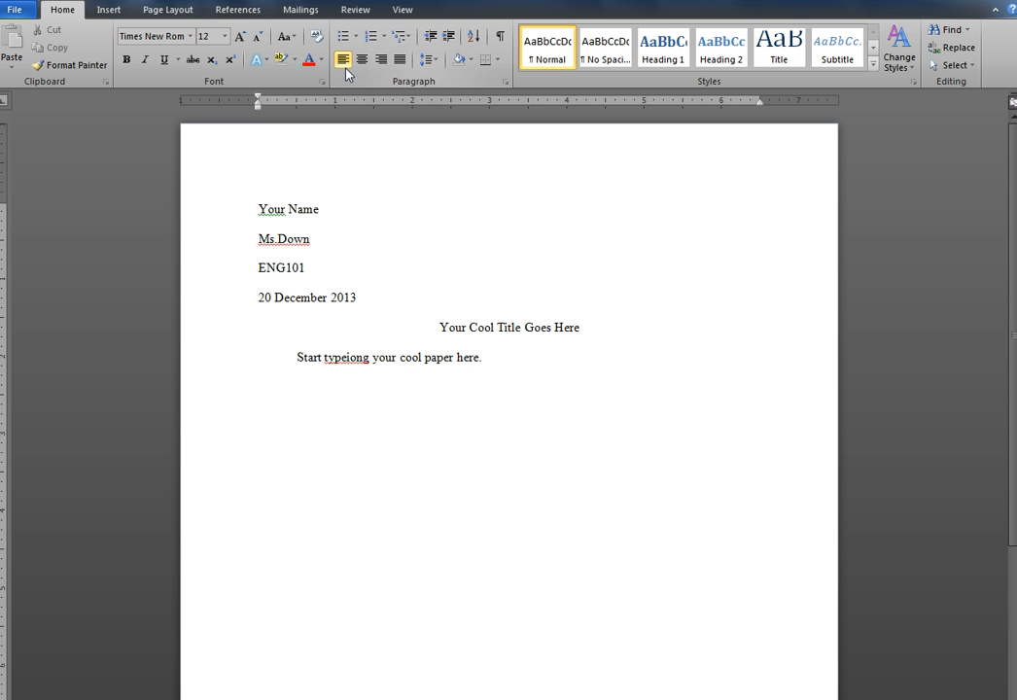
click(356, 358)
key(BackSpace)
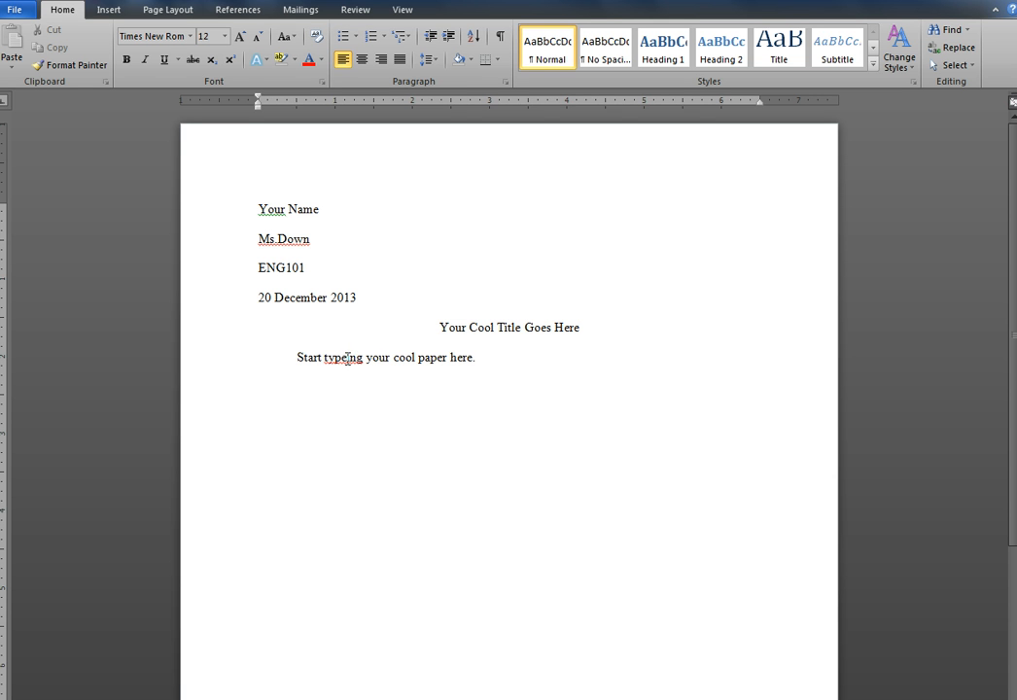
key(BackSpace)
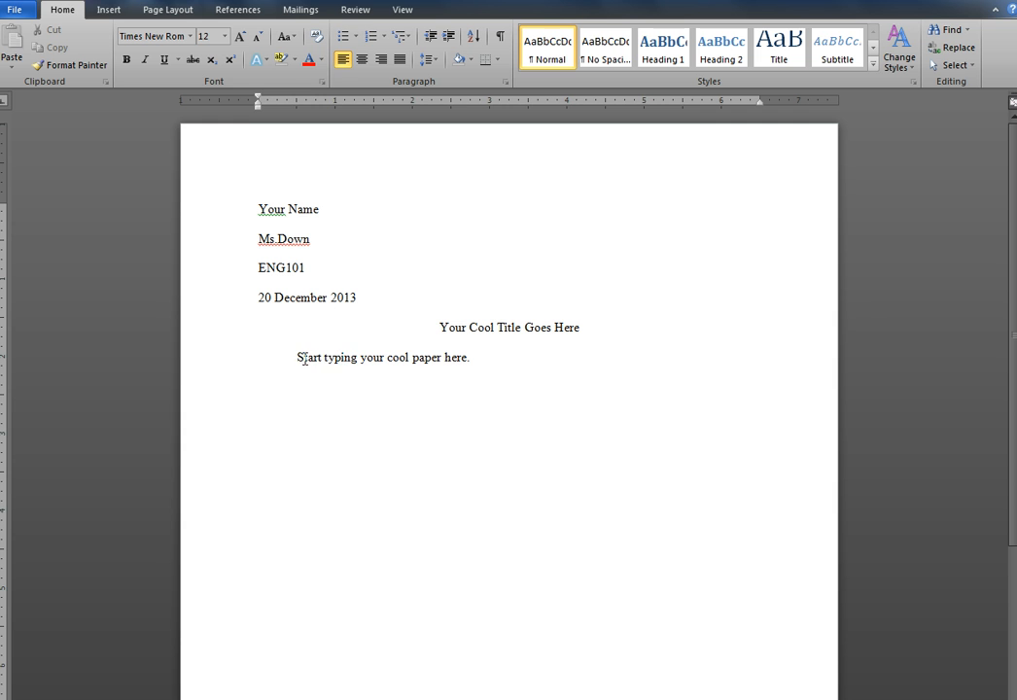
Copy the body sentence and paste it repeatedly after itself to fill out the first paragraph to about seven lines
drag(296, 357, 472, 358)
key(ctrl+c)
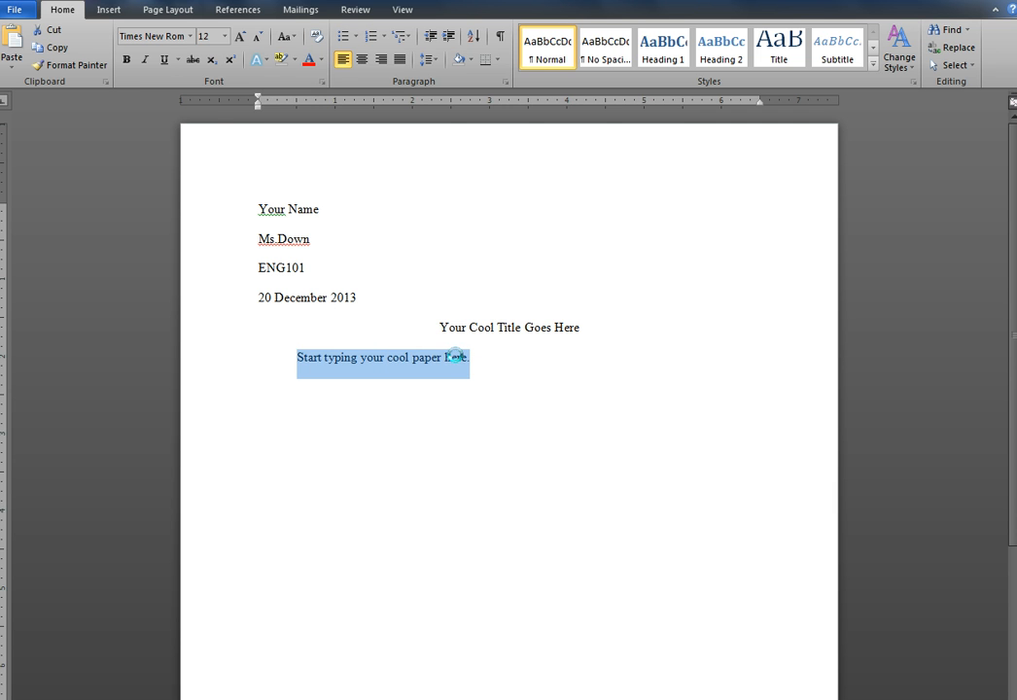
key(Right)
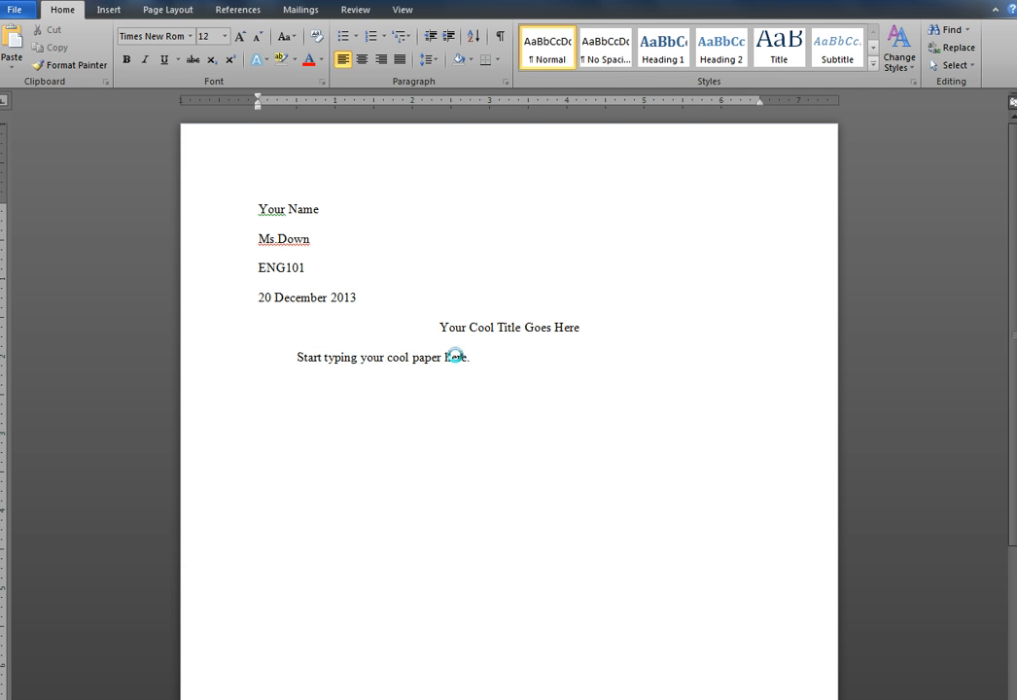
key(ctrl+v)
key(ctrl+v)
key(ctrl+v)
key(ctrl+v)
key(ctrl+v)
key(ctrl+v)
key(ctrl+v)
key(ctrl+v)
key(ctrl+v)
key(ctrl+v)
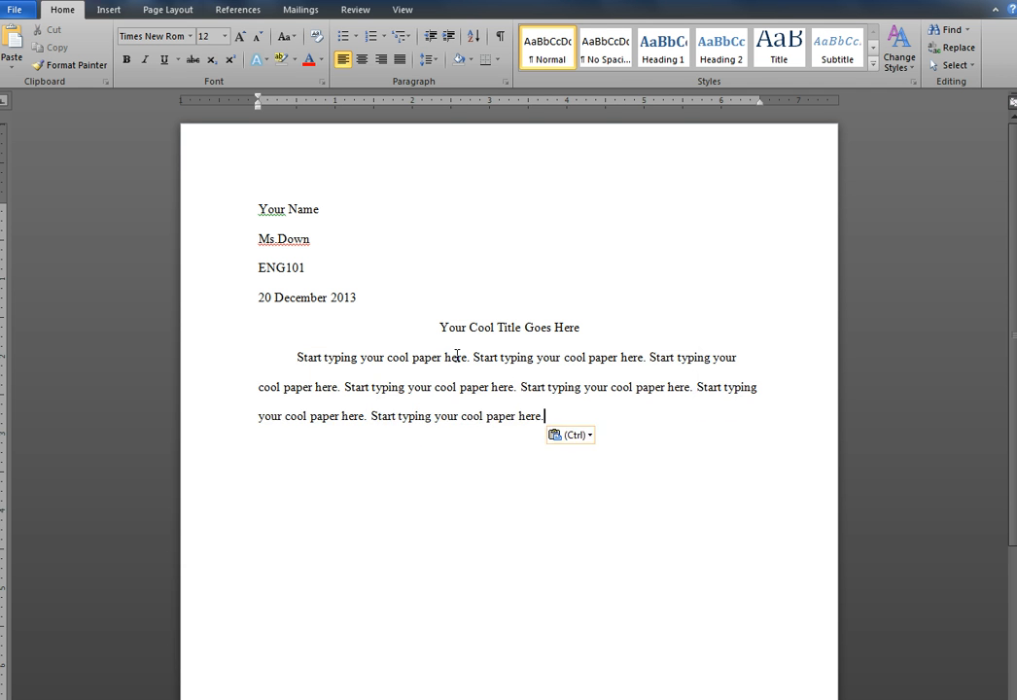
key(ctrl+v)
key(ctrl+v)
key(ctrl+v)
key(ctrl+v)
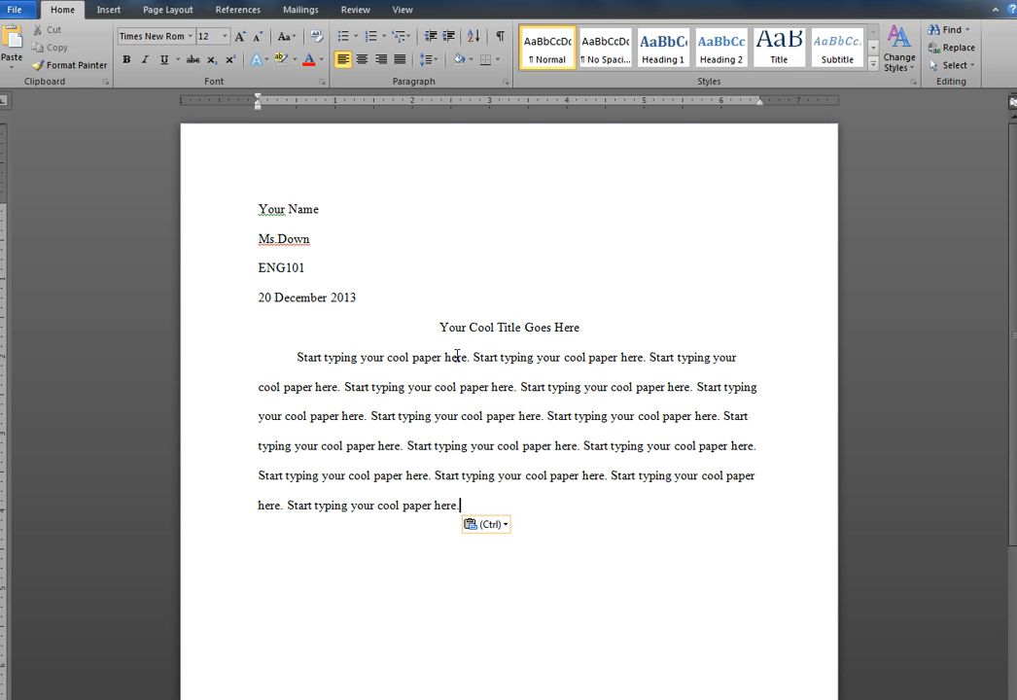
key(ctrl+v)
key(ctrl+v)
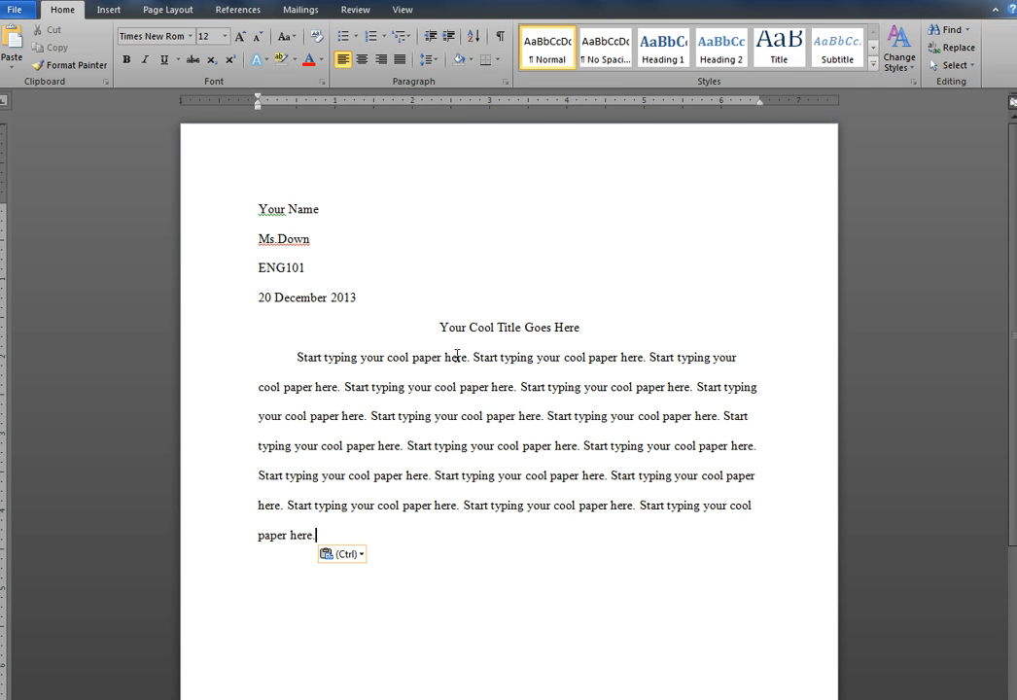
Start a second indented paragraph and fill about three lines with repeated pastes of the copied sentence
key(Return)
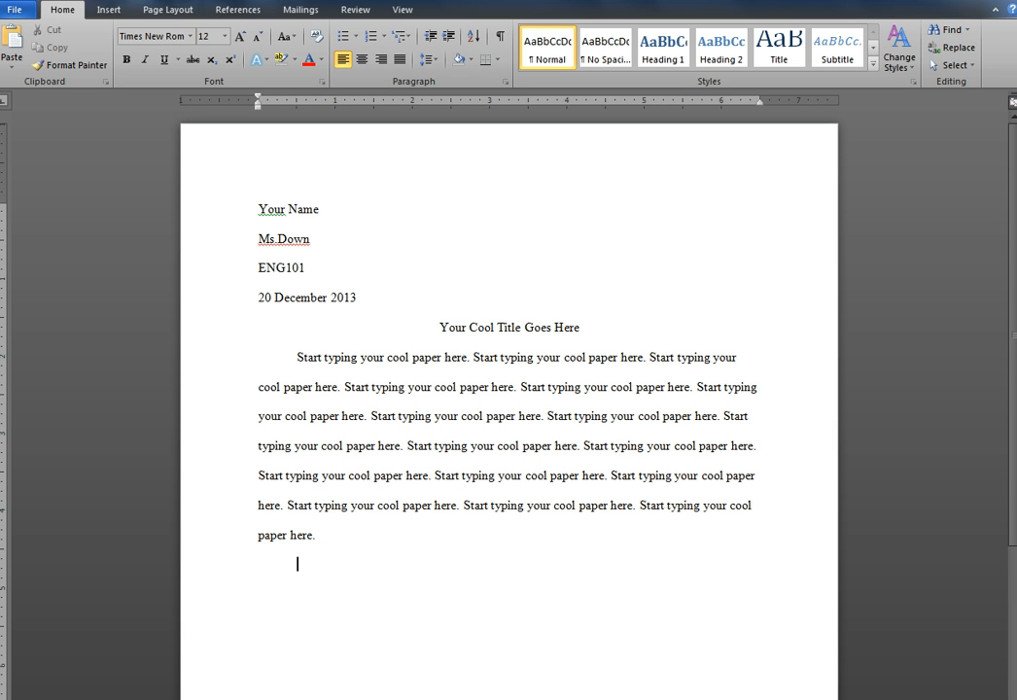
key(ctrl+v)
key(ctrl+v)
key(ctrl+v)
key(ctrl+v)
key(ctrl+v)
key(ctrl+v)
key(ctrl+v)
key(ctrl+v)
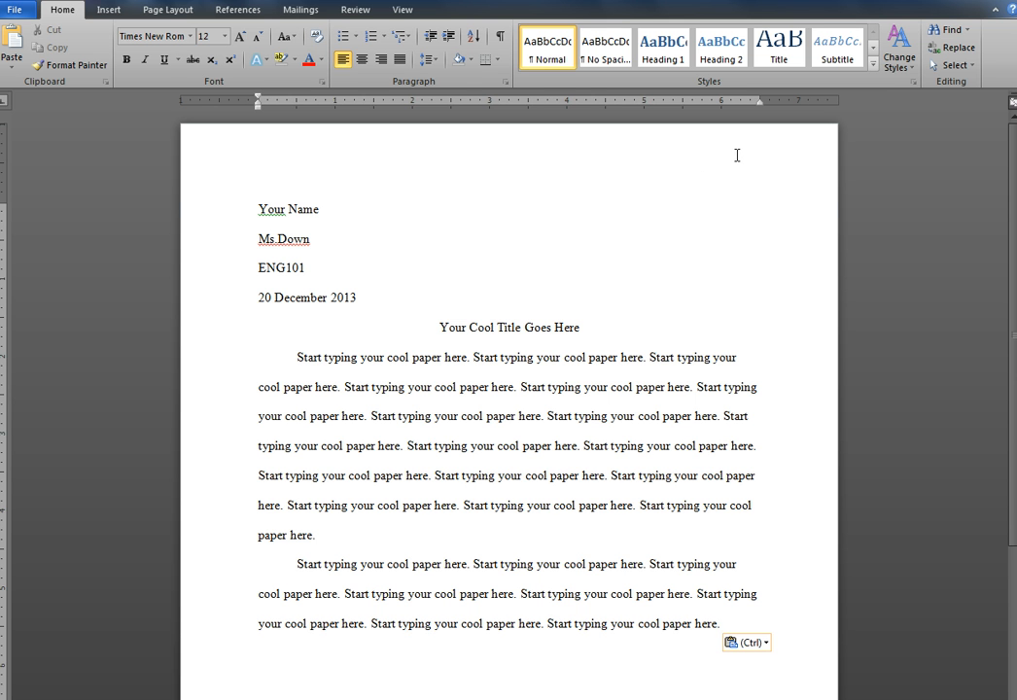
Add a Plain Number 3 page number at the top of the page, preceded by the surname, and return to the body text
double_click(737, 156)
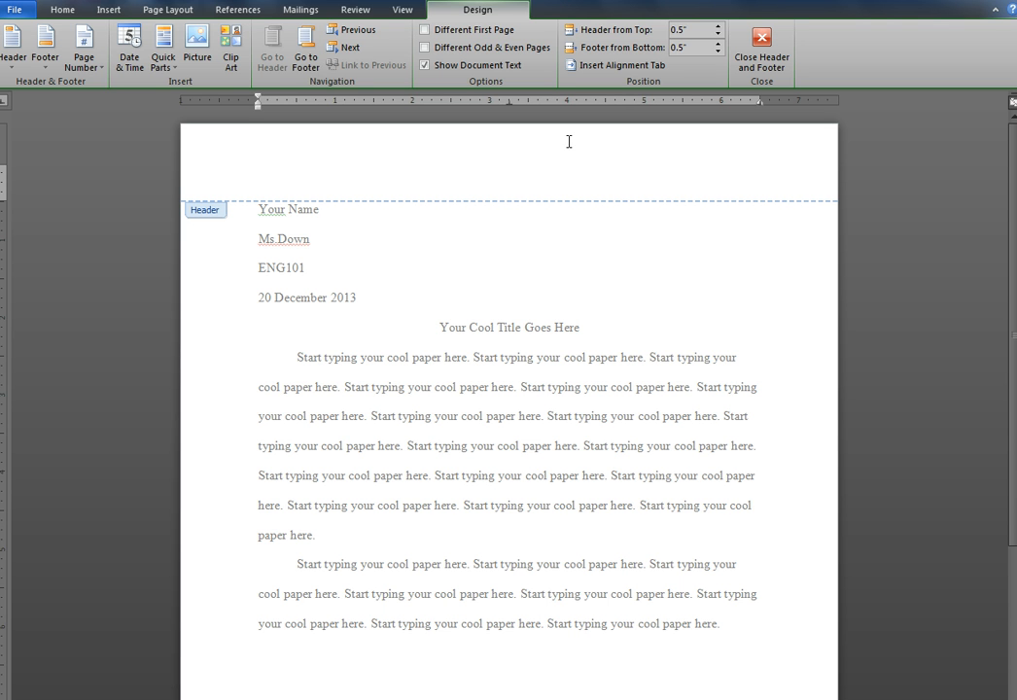
click(84, 46)
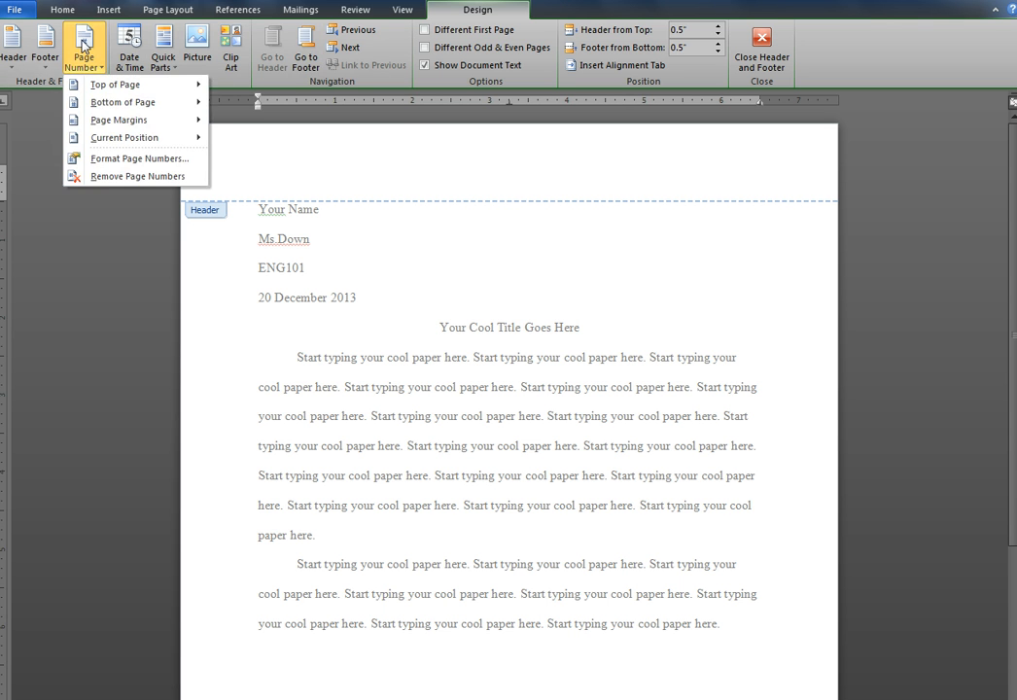
click(103, 87)
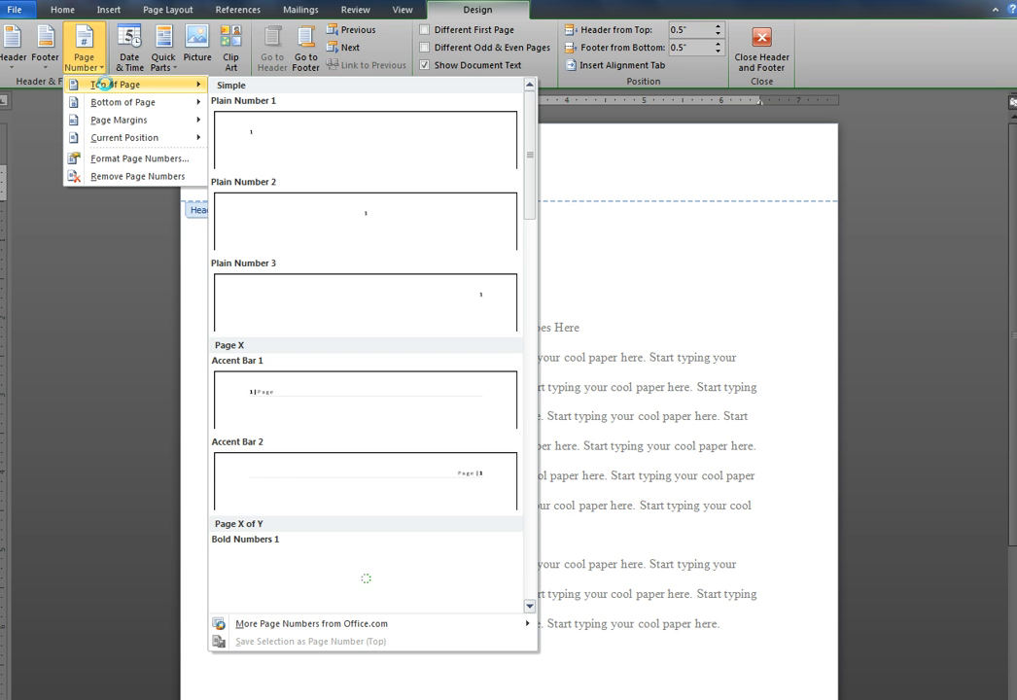
click(477, 310)
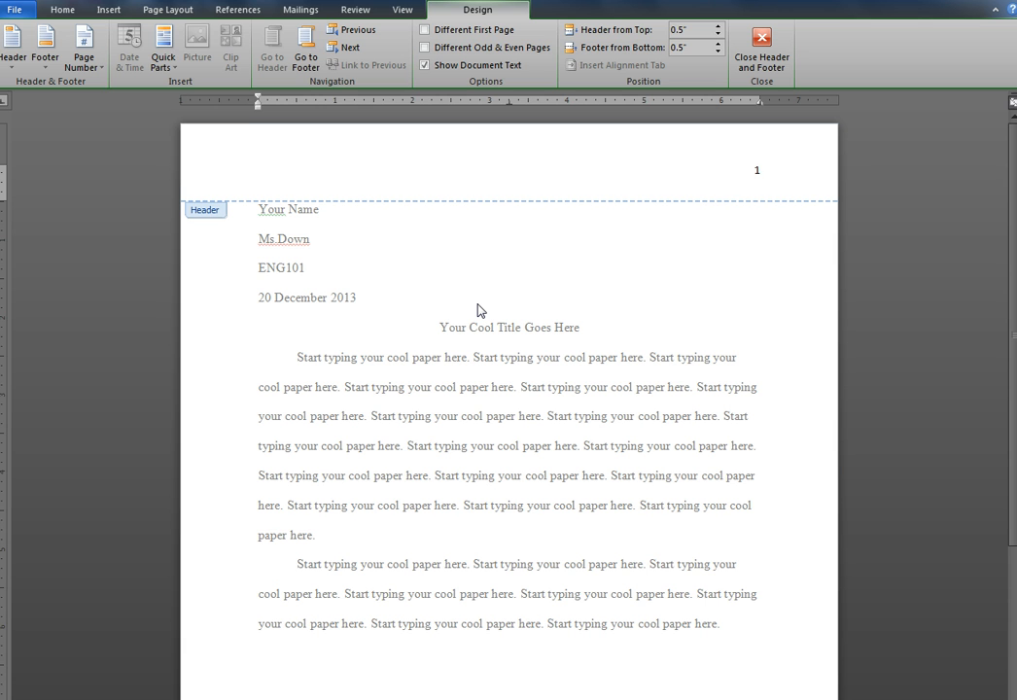
text(Down)
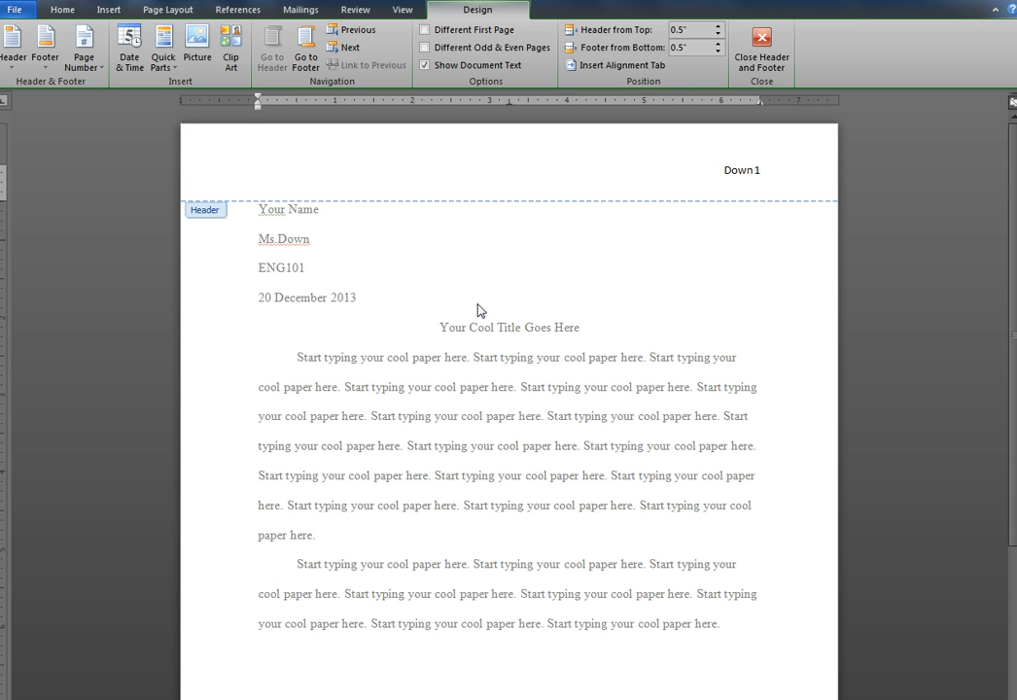
double_click(457, 259)
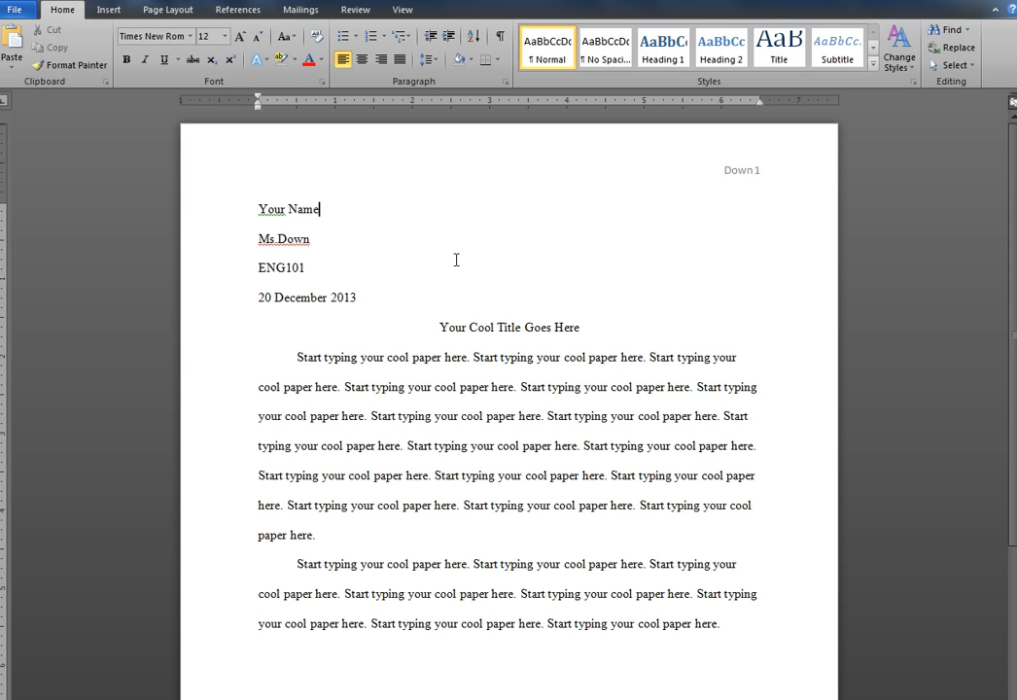
Extend the second paragraph with more pastes of the copied sentence and add a third indented paragraph that runs onto the second page
key(ctrl+End)
key(ctrl+v)
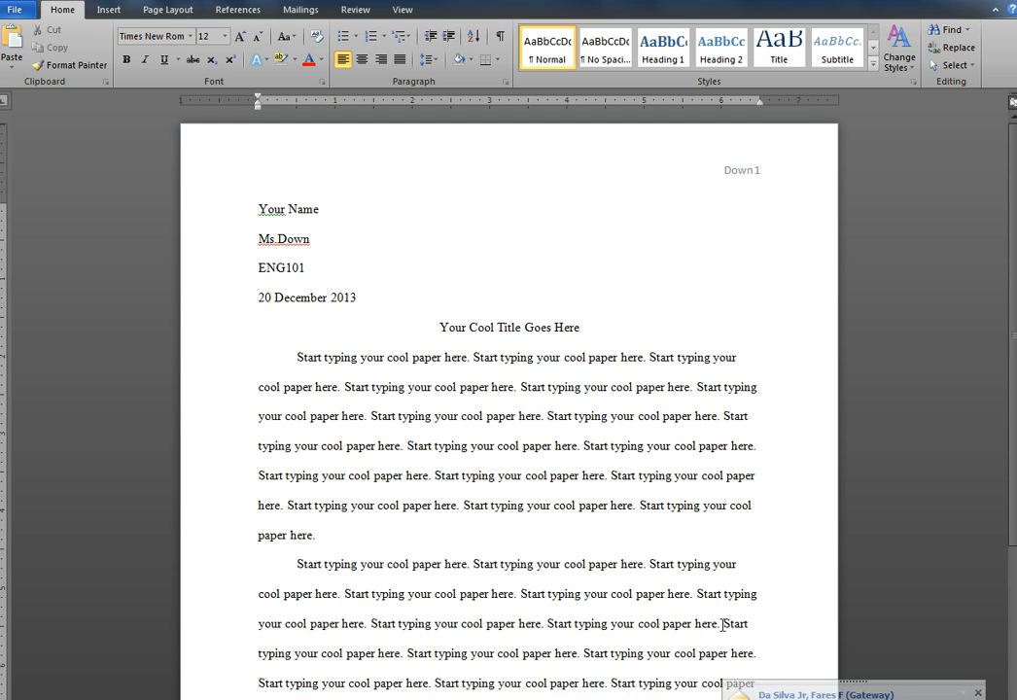
scroll(723, 624, down, 1)
scroll(722, 624, down, 1)
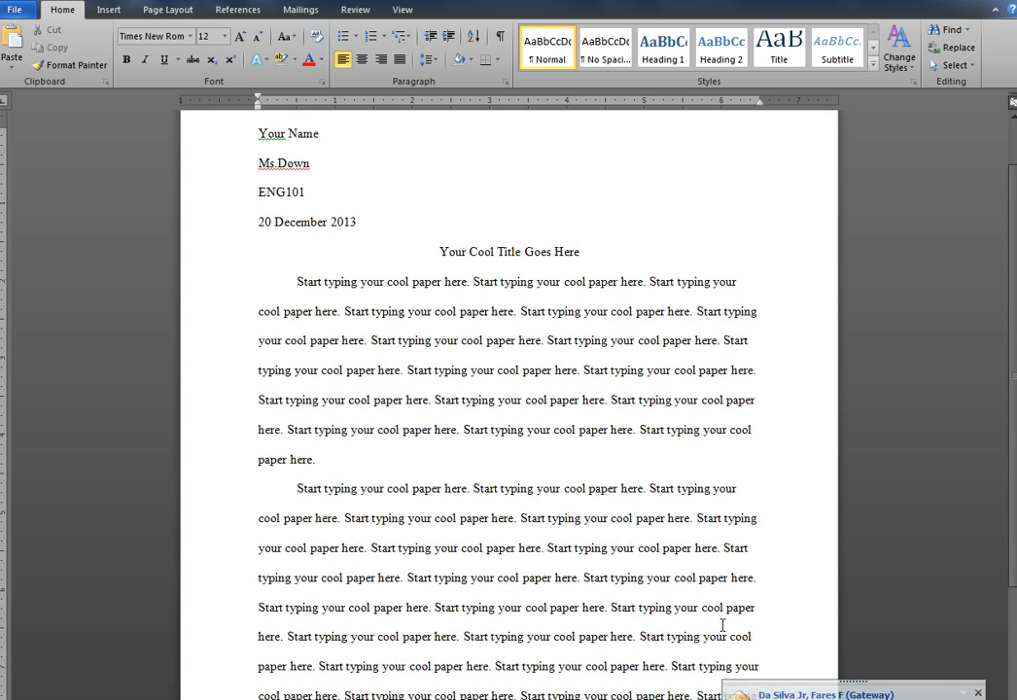
scroll(723, 624, down, 1)
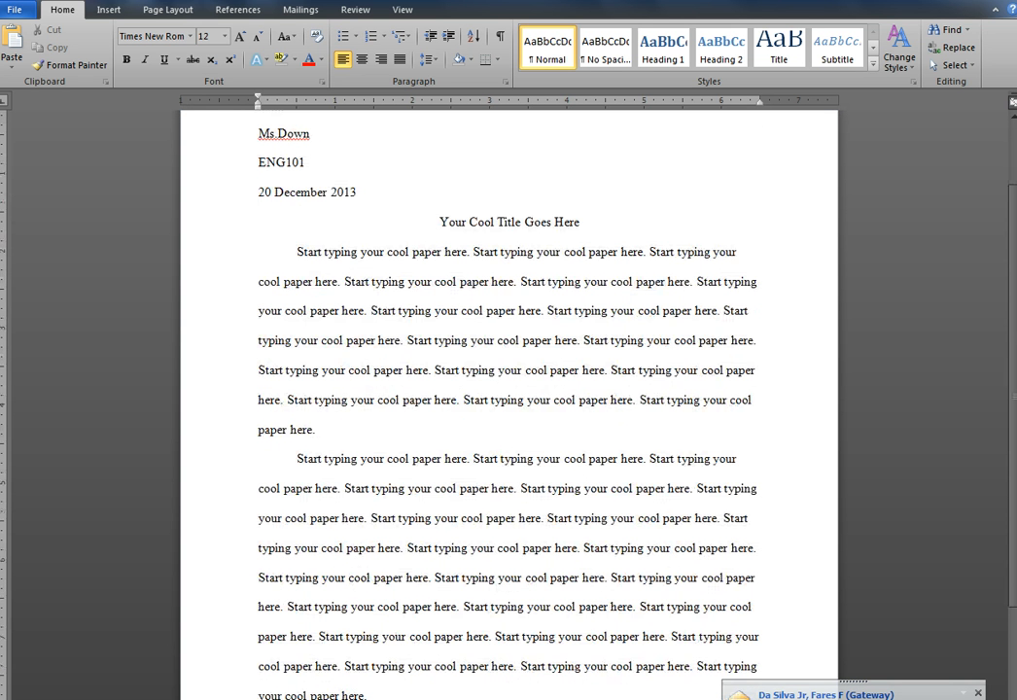
scroll(724, 631, down, 10)
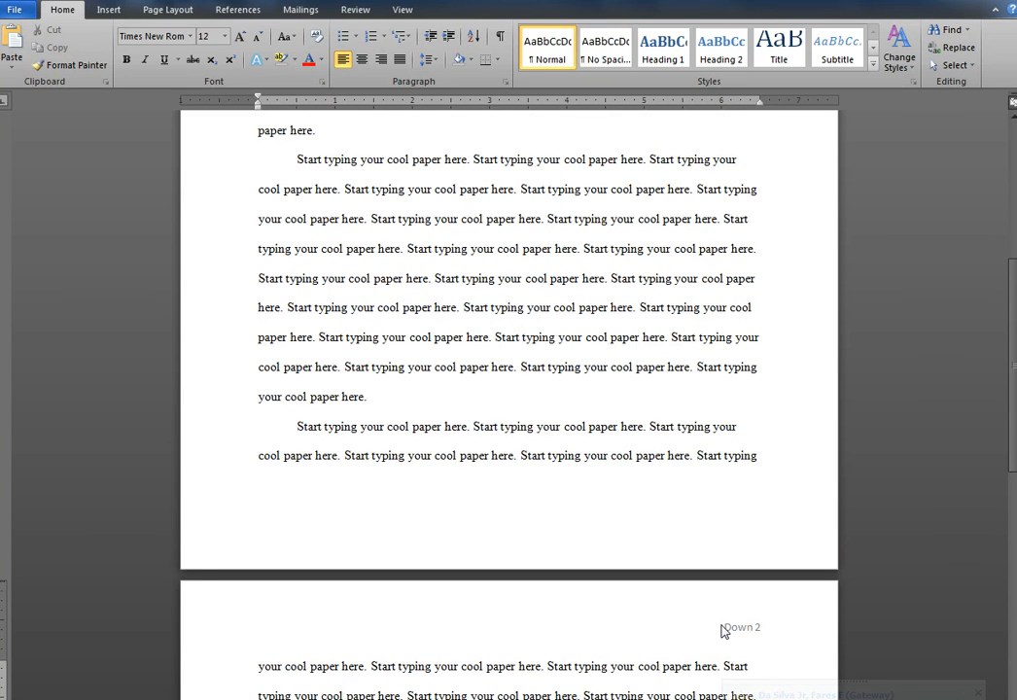
scroll(724, 631, down, 1)
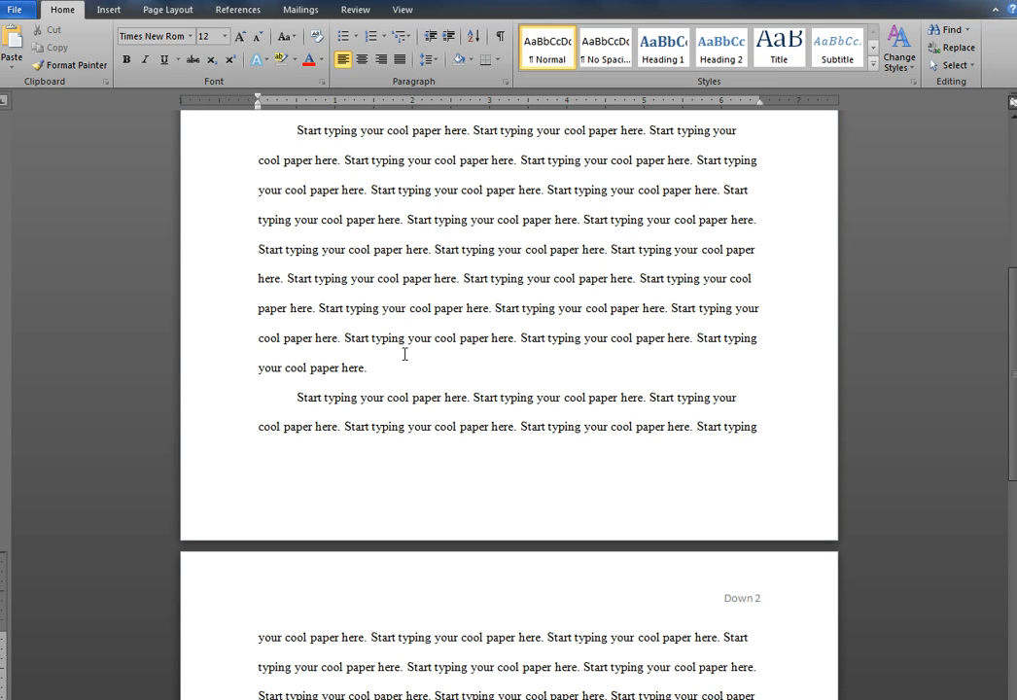
scroll(448, 507, down, 3)
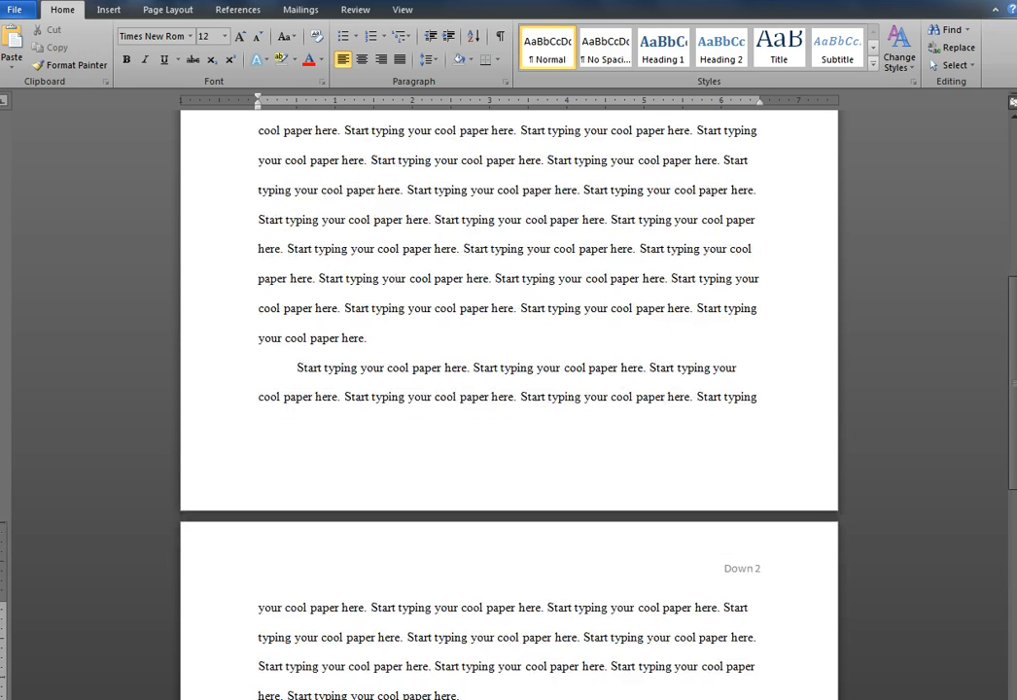
scroll(448, 457, down, 1)
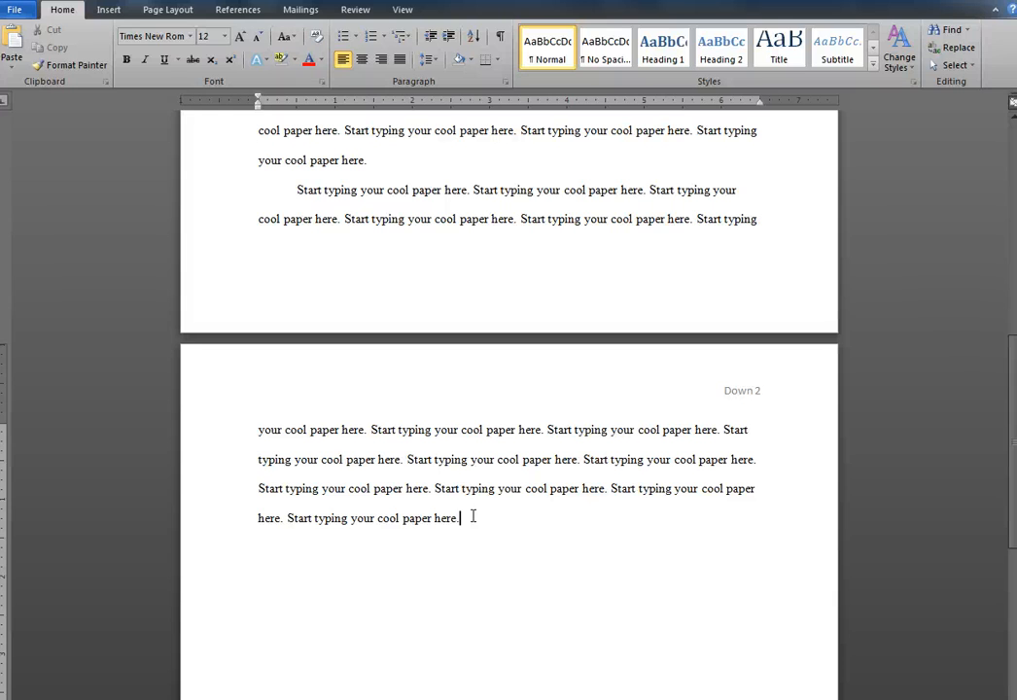
Insert a page break after the last body paragraph and place the cursor on the first line of the new page
click(107, 12)
click(79, 49)
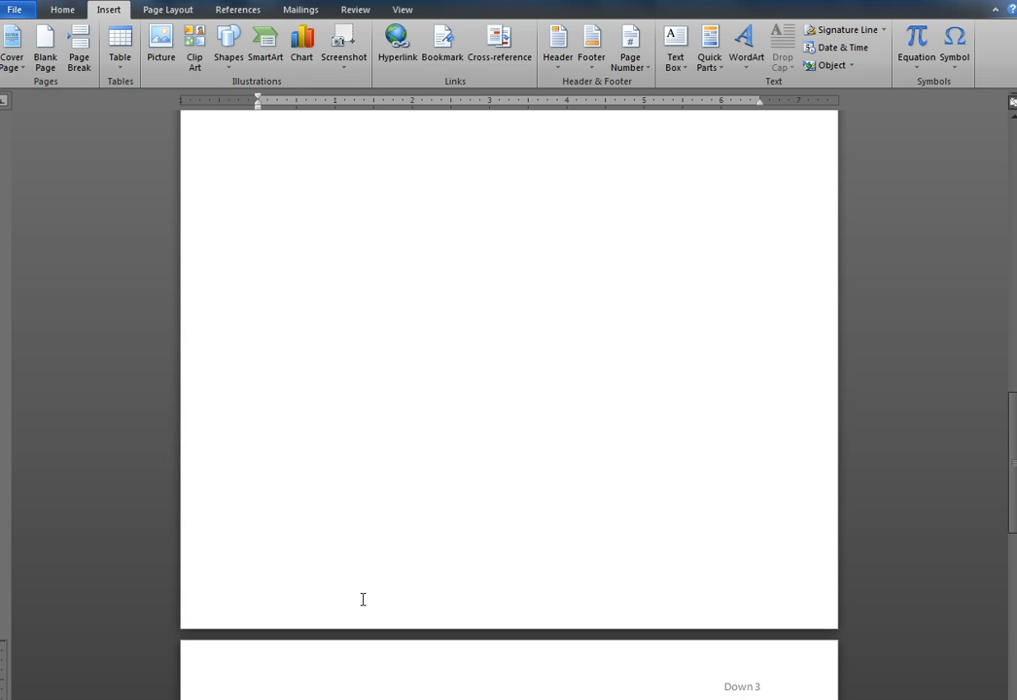
scroll(363, 599, down, 5)
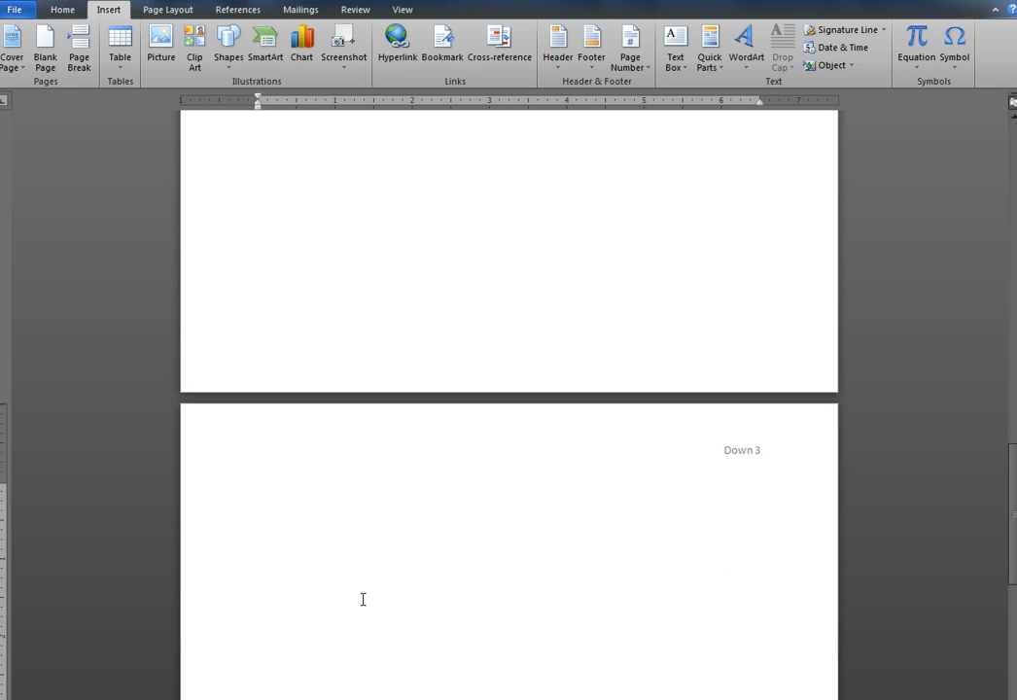
click(264, 518)
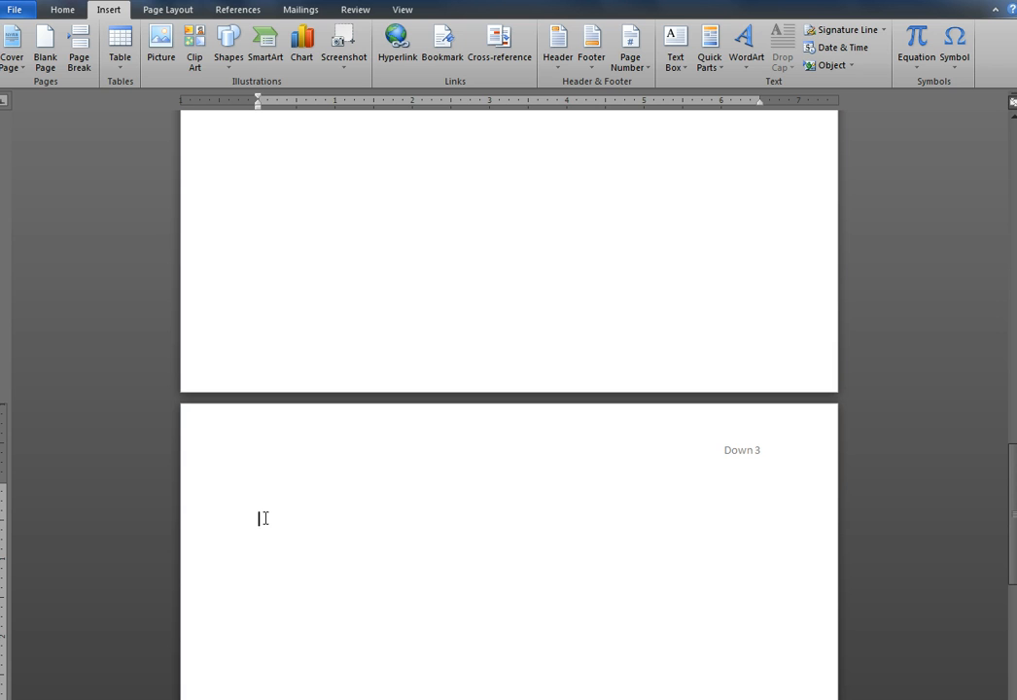